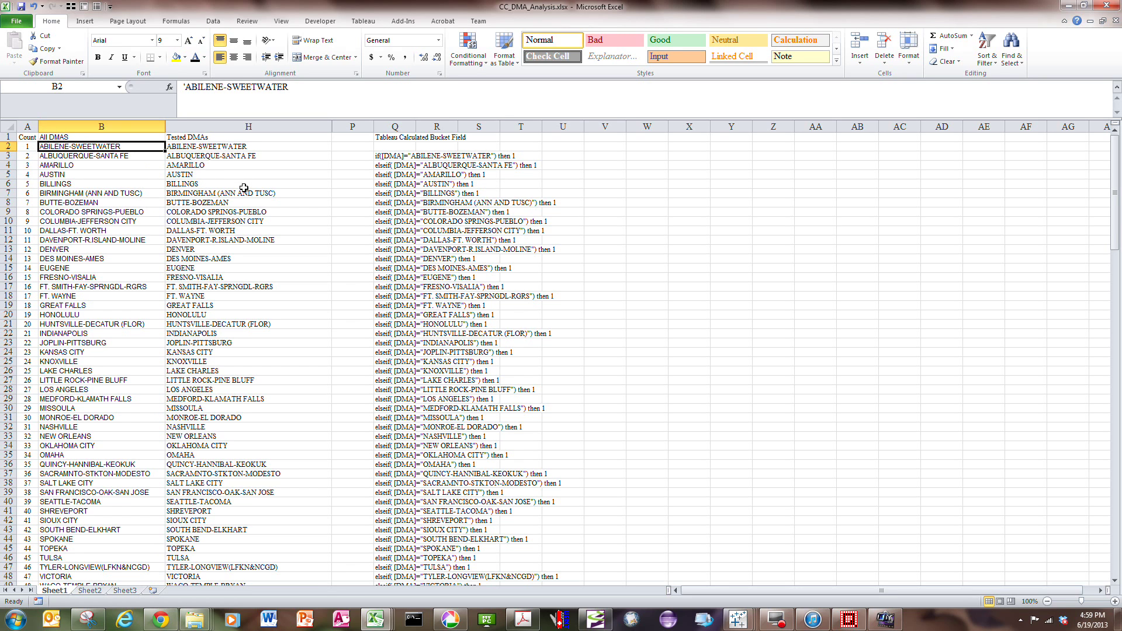
Step: Review the All DMAS and Tested DMAs lists from top to bottom, starting at ABILENE-SWEETWATER
{"action": "key", "text": "ctrl+Down"}
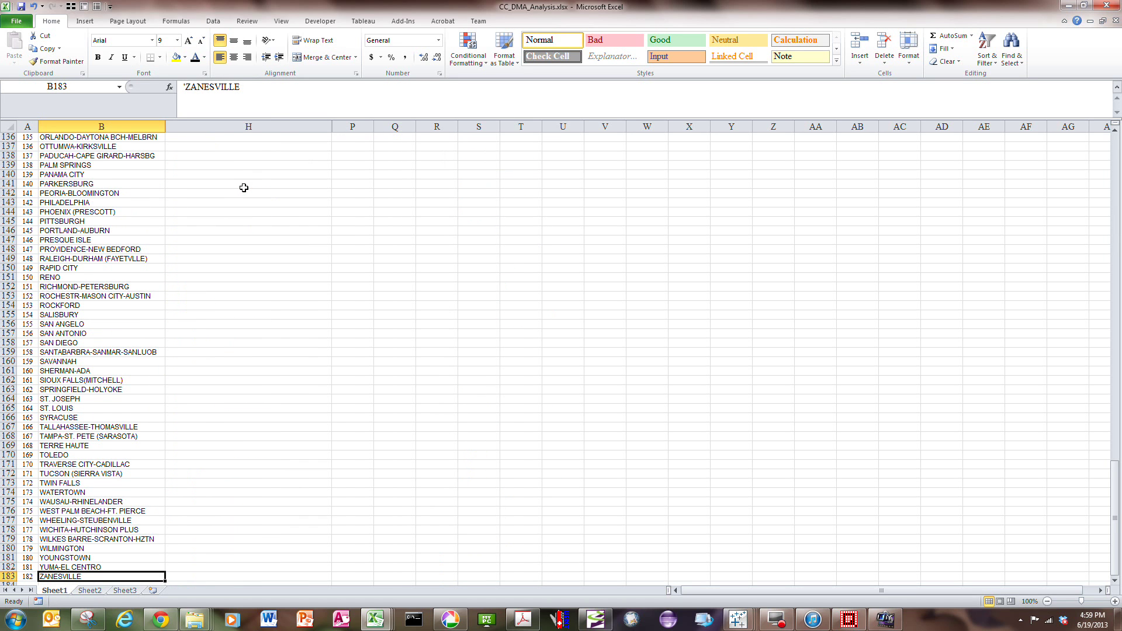
{"action": "key", "text": "ctrl+Up"}
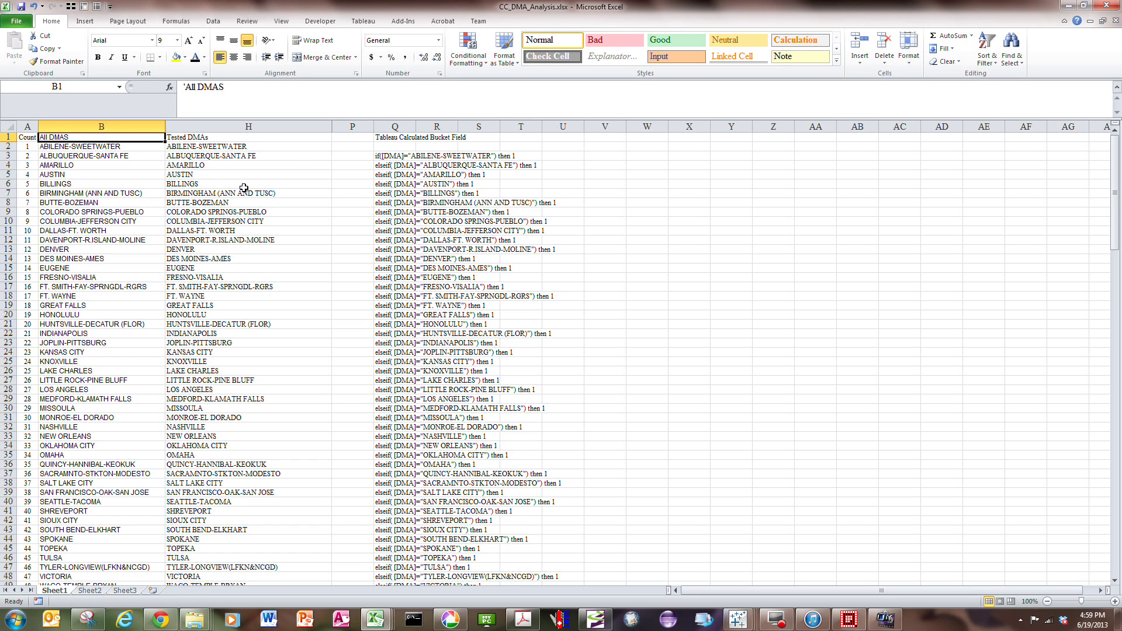
{"action": "left_click", "coordinate": [213, 147]}
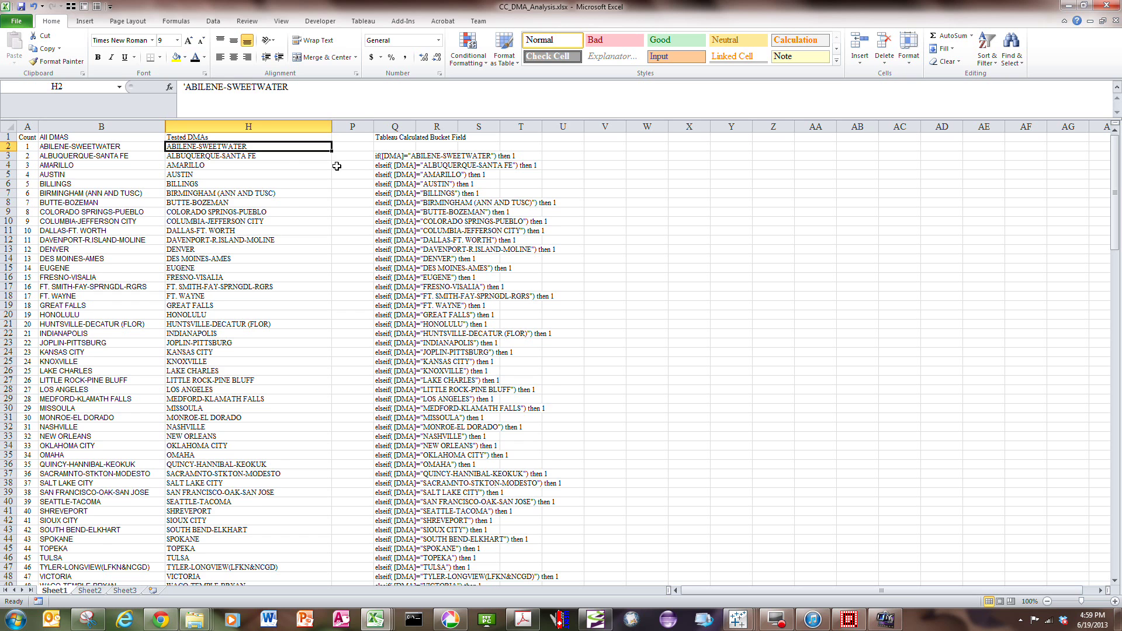
{"action": "key", "text": "ctrl+Down"}
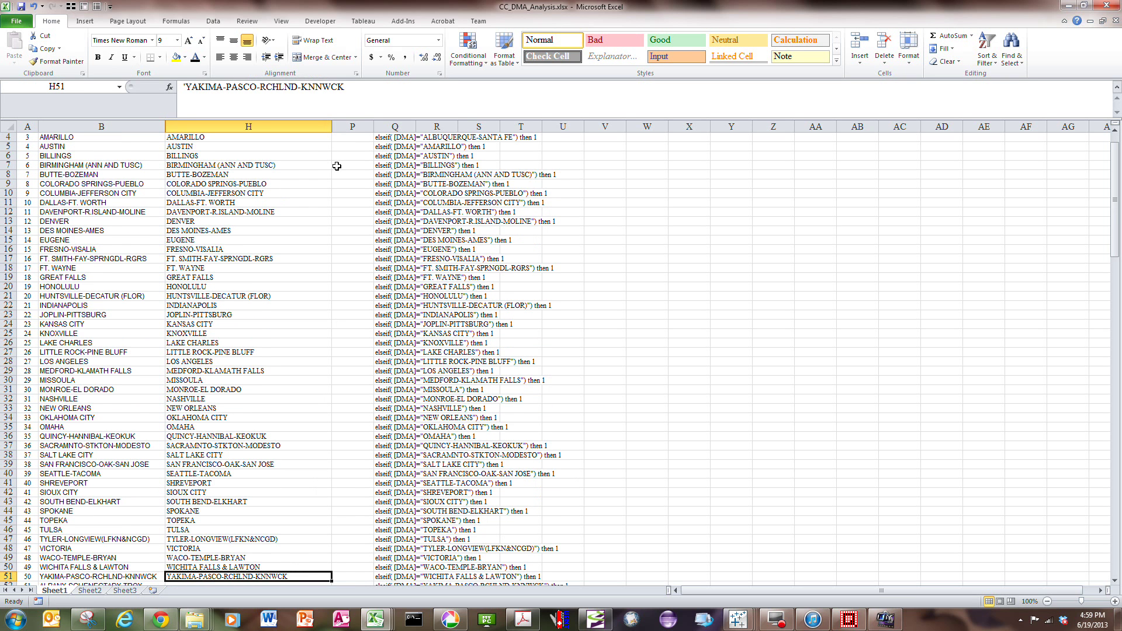
{"action": "key", "text": "ctrl+Up"}
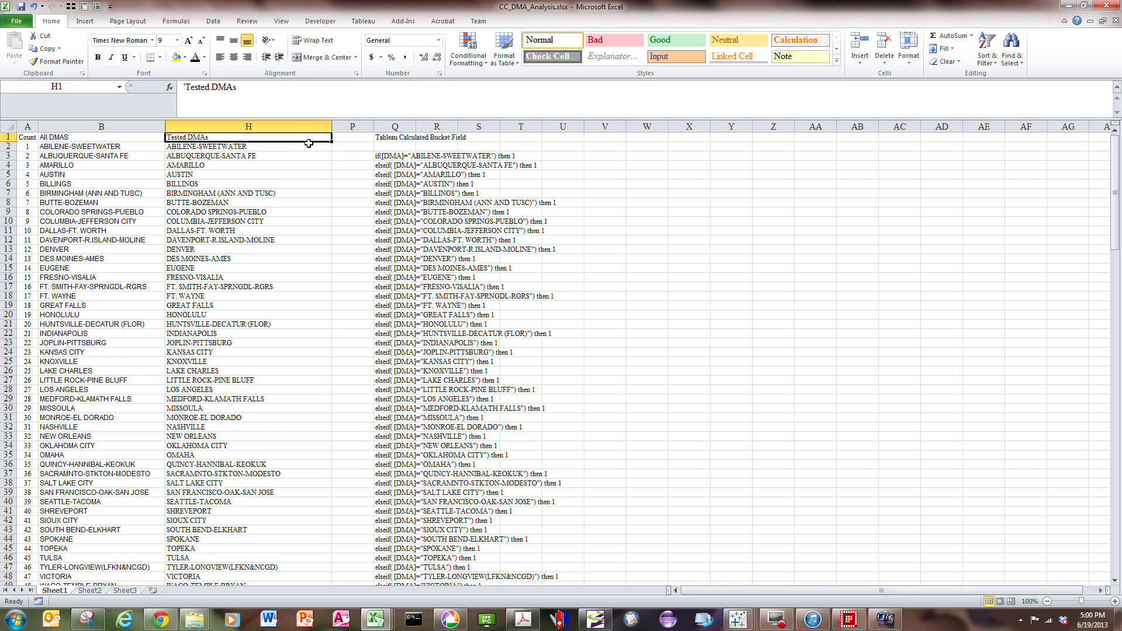
Step: Check the formulas building the opening if line and the elseif lines from cells H3 and H9
{"action": "left_click", "coordinate": [391, 156]}
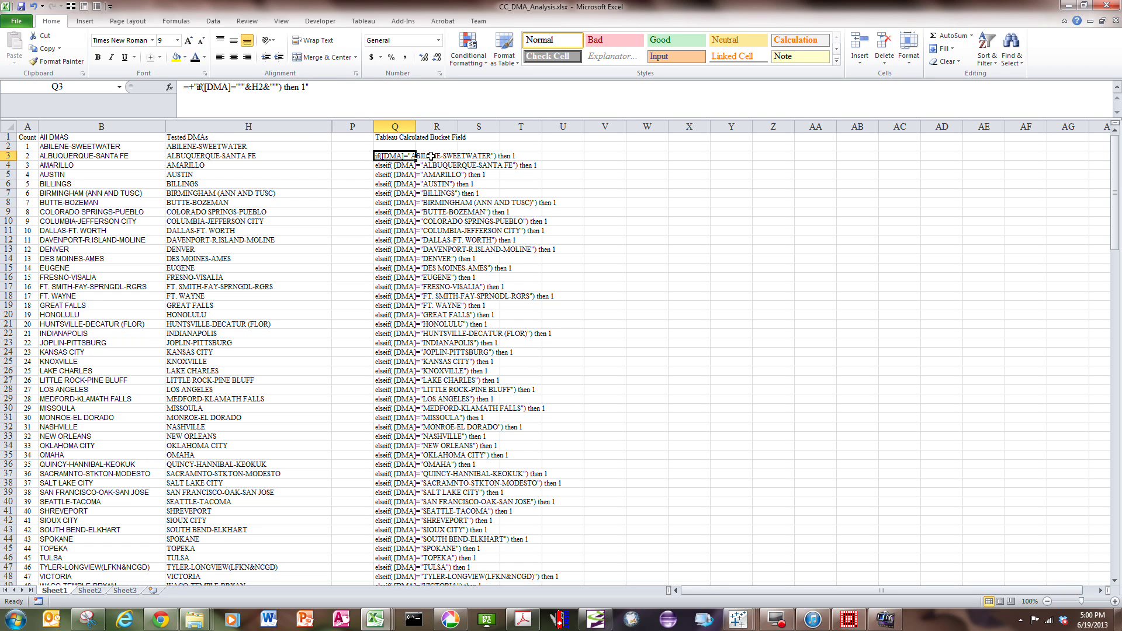
{"action": "left_click", "coordinate": [400, 229]}
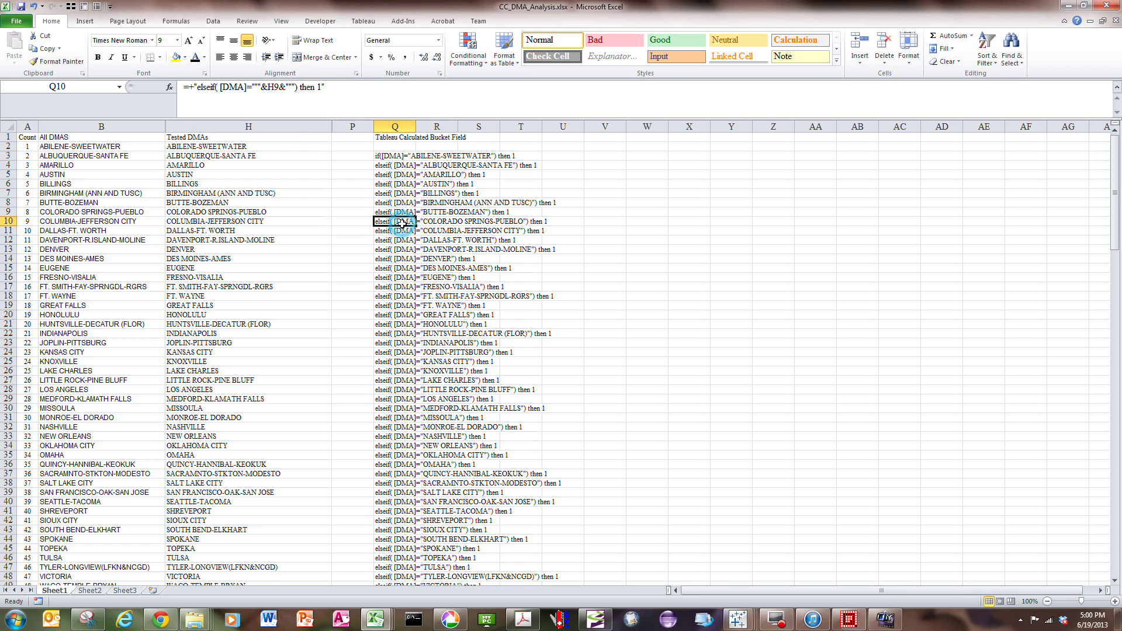
{"action": "scroll", "coordinate": [405, 254], "scroll_direction": "down", "scroll_amount": 4}
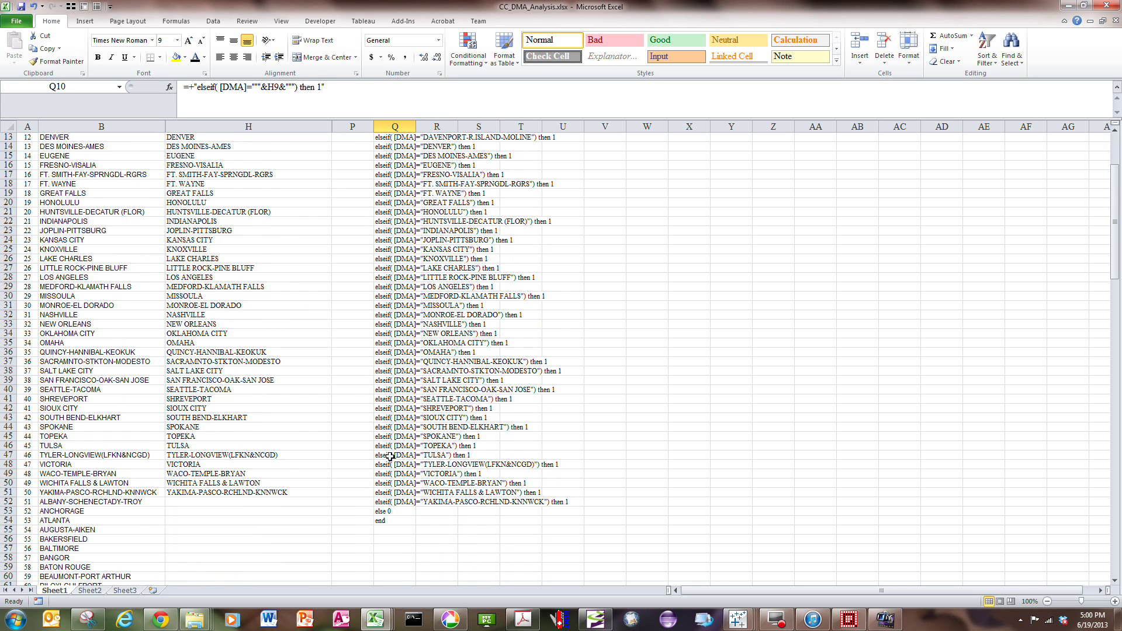
{"action": "scroll", "coordinate": [390, 456], "scroll_direction": "up", "scroll_amount": 4}
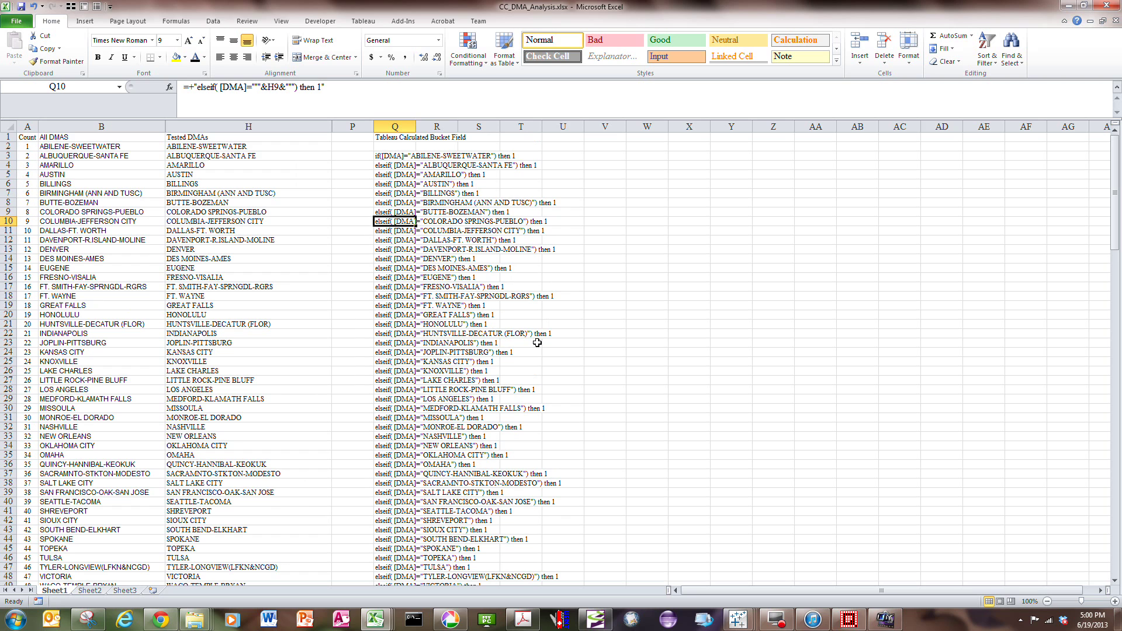
{"action": "scroll", "coordinate": [470, 348], "scroll_direction": "down", "scroll_amount": 4}
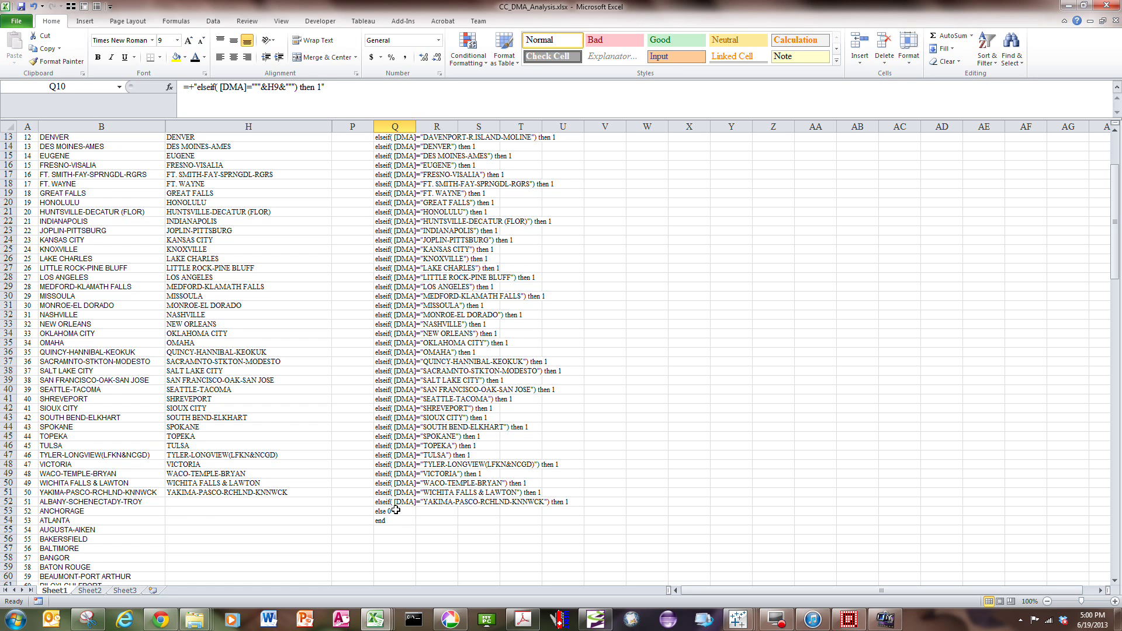
{"action": "scroll", "coordinate": [396, 510], "scroll_direction": "up", "scroll_amount": 4}
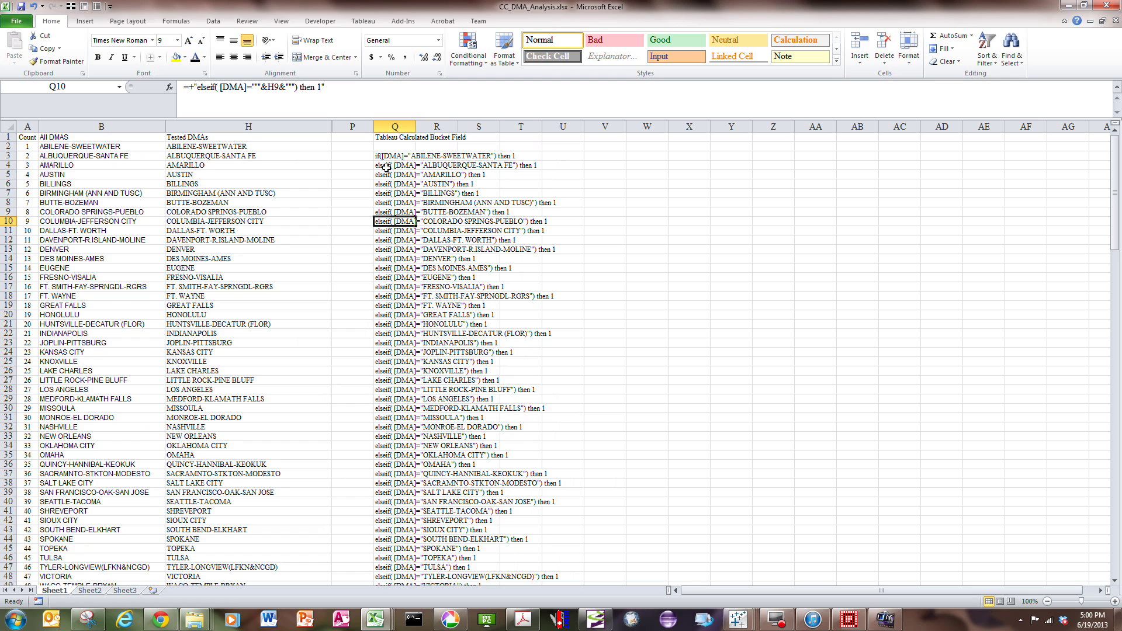
{"action": "left_click", "coordinate": [386, 166]}
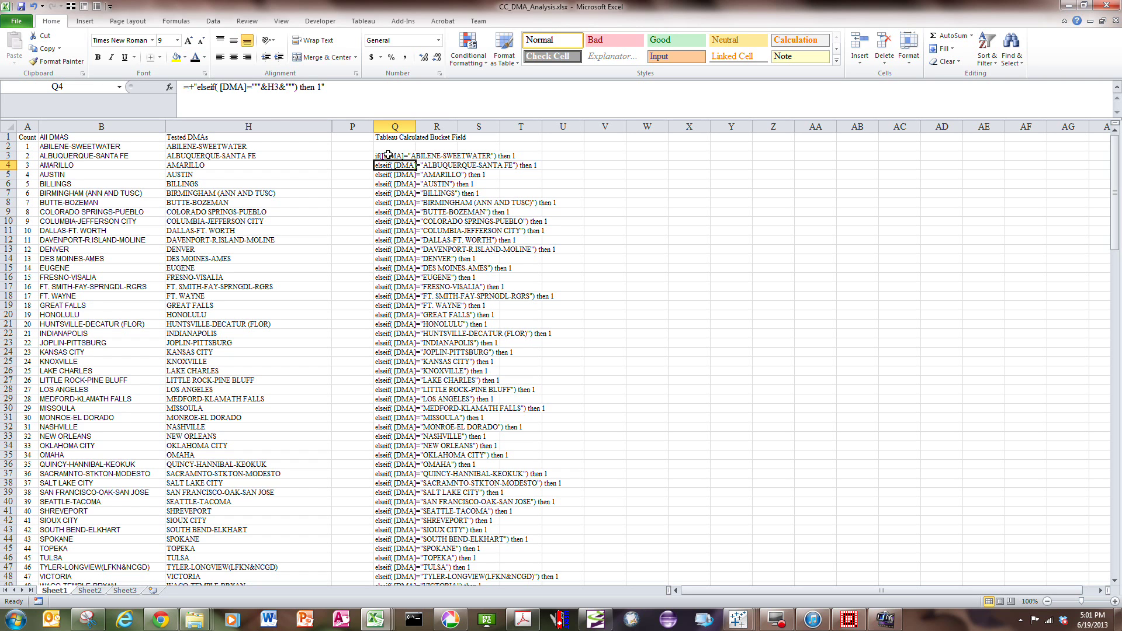
{"action": "scroll", "coordinate": [400, 494], "scroll_direction": "down", "scroll_amount": 2}
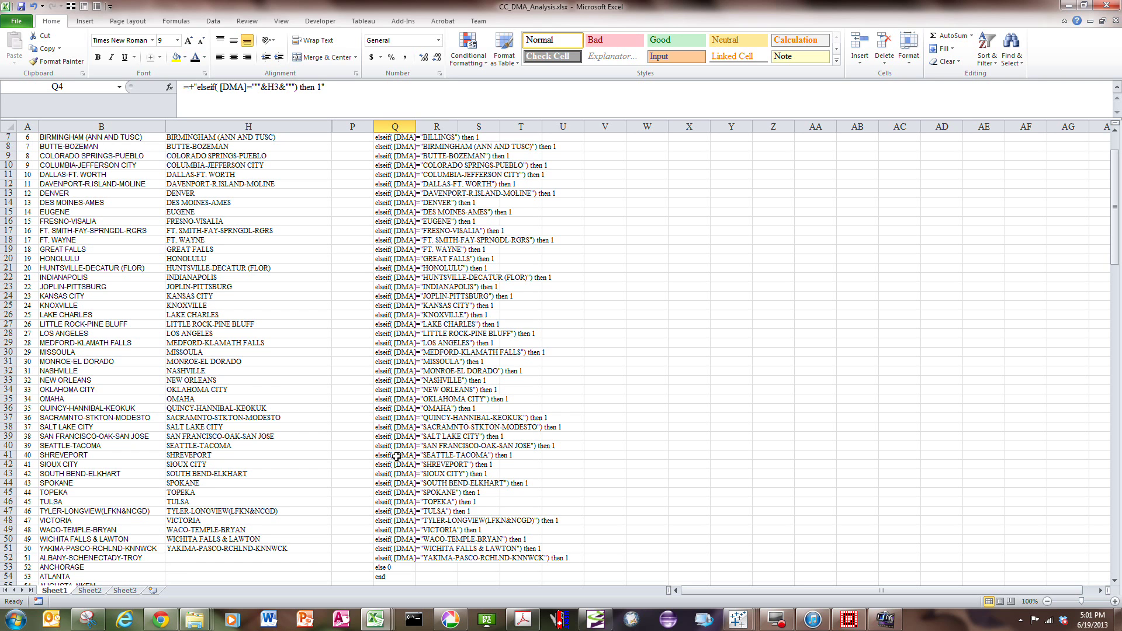
{"action": "scroll", "coordinate": [423, 251], "scroll_direction": "up", "scroll_amount": 2}
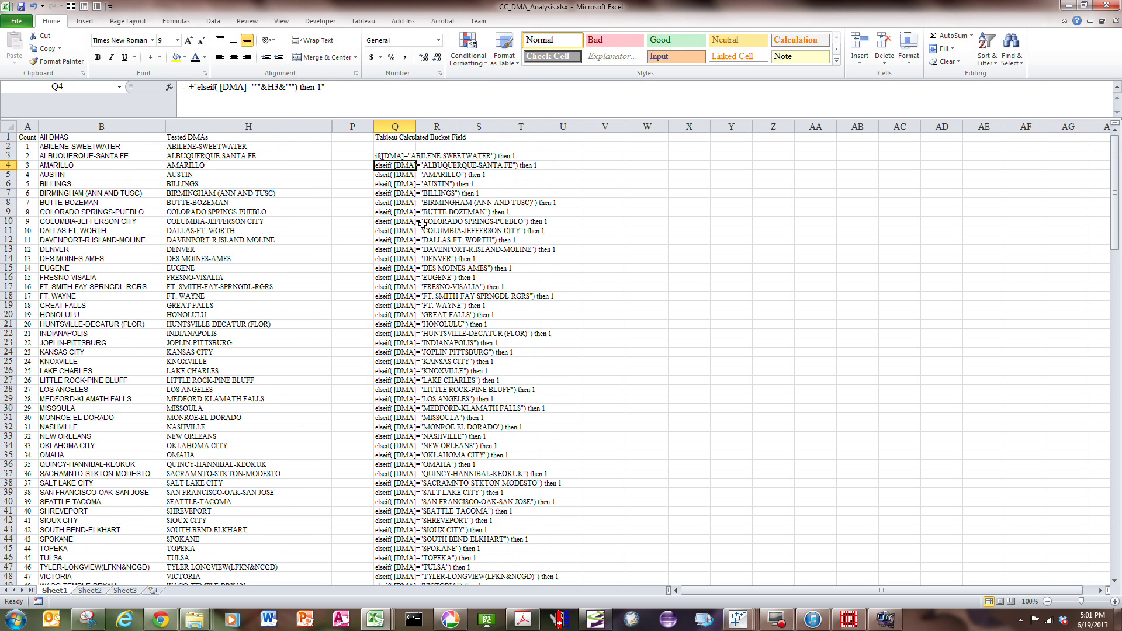
{"action": "left_click", "coordinate": [388, 156]}
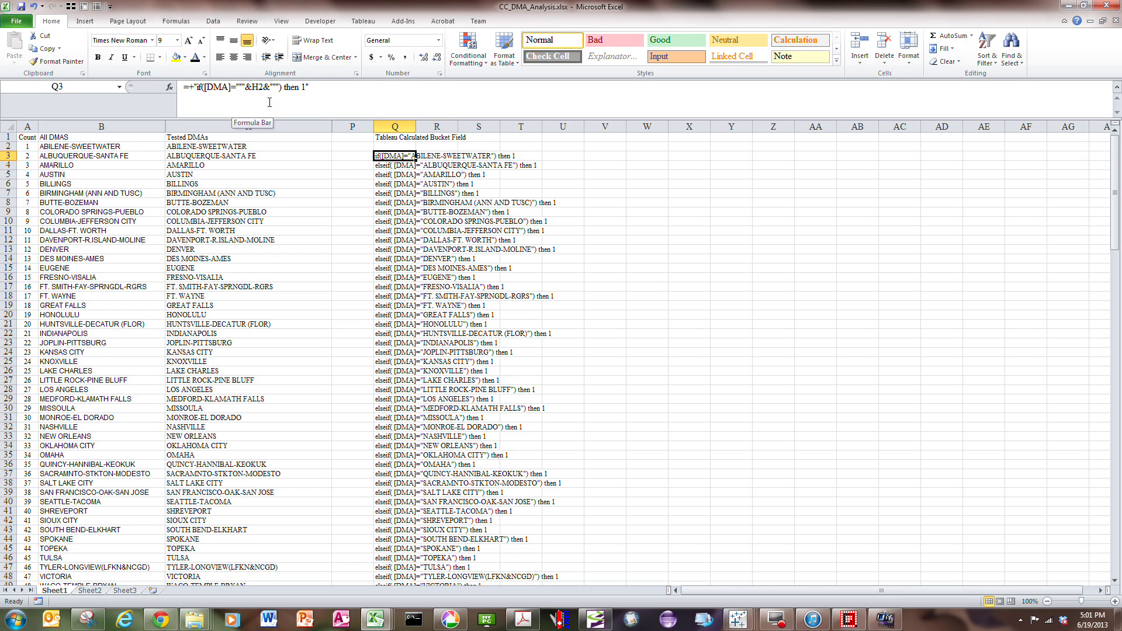
{"action": "left_click", "coordinate": [449, 157]}
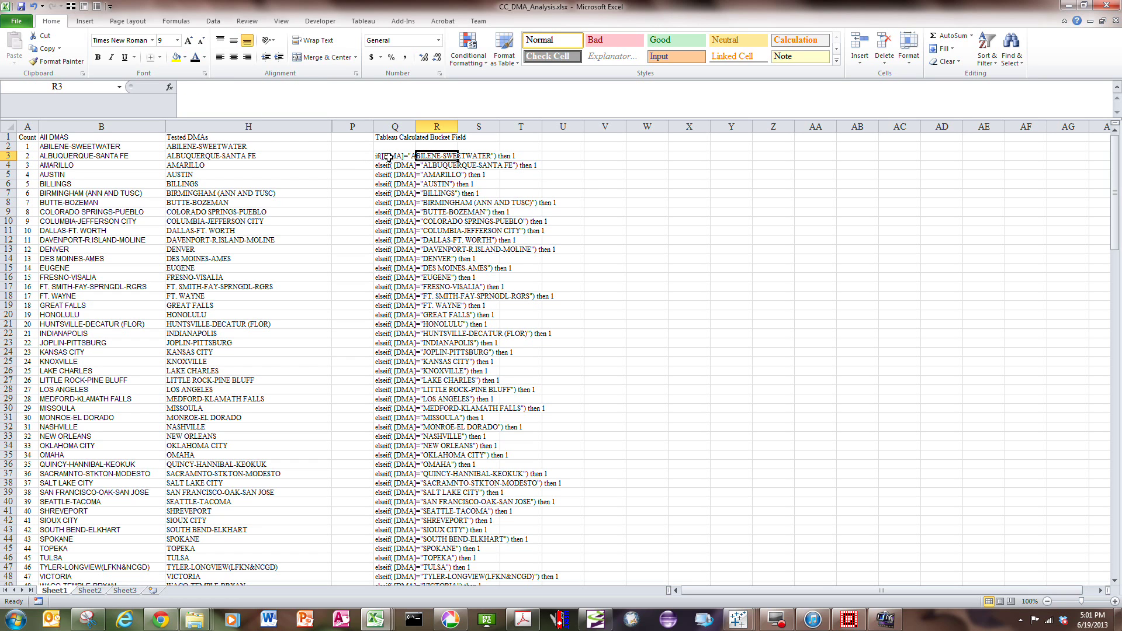
Step: Copy the if/elseif formula lines in Q3:Q54
{"action": "left_click_drag", "start_coordinate": [392, 157], "coordinate": [393, 565]}
{"action": "right_click", "coordinate": [393, 564]}
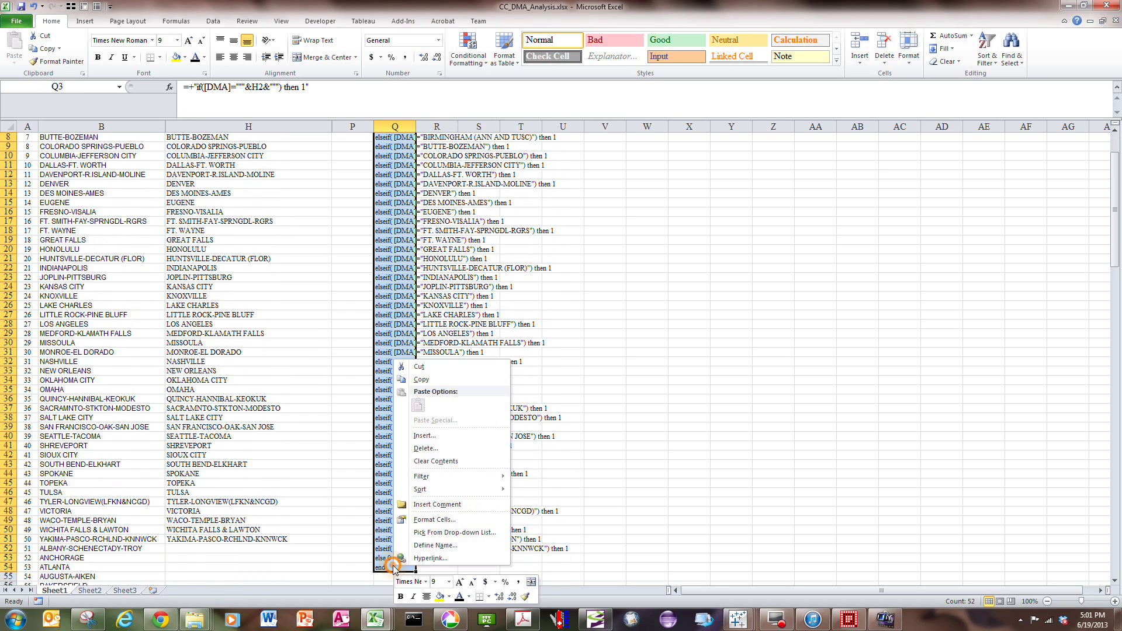
{"action": "left_click", "coordinate": [421, 379]}
{"action": "mouse_move", "coordinate": [738, 620]}
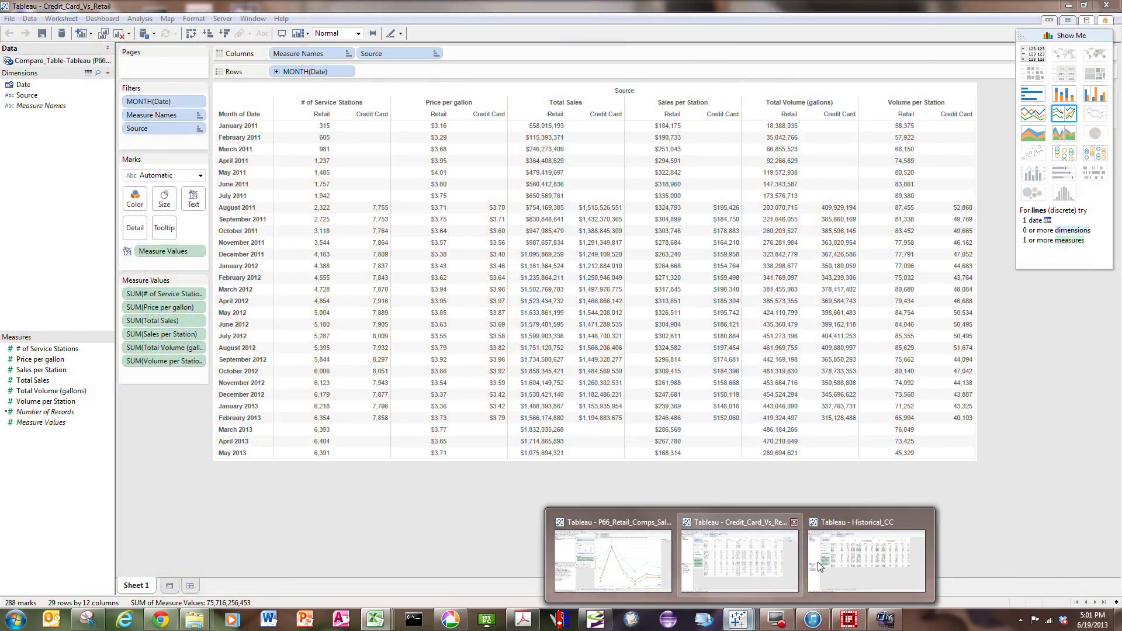
Step: In the Historical_CC workbook, edit the In_MVT calculated field from the Dimensions list
{"action": "left_click", "coordinate": [835, 558]}
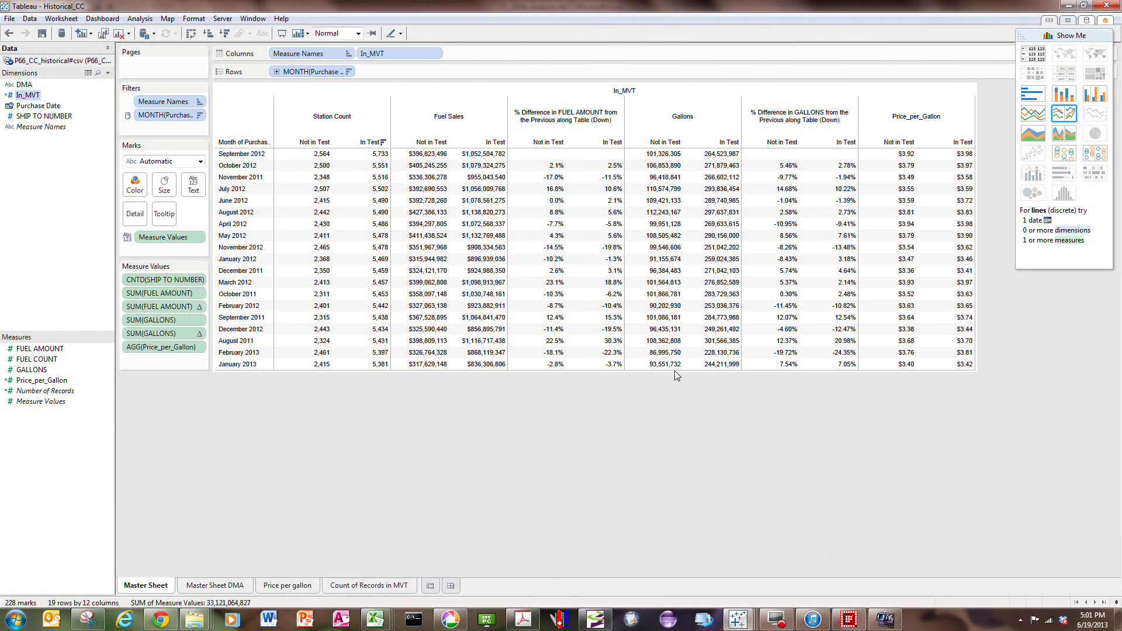
{"action": "left_click", "coordinate": [32, 96]}
{"action": "right_click", "coordinate": [24, 100]}
{"action": "left_click", "coordinate": [59, 177]}
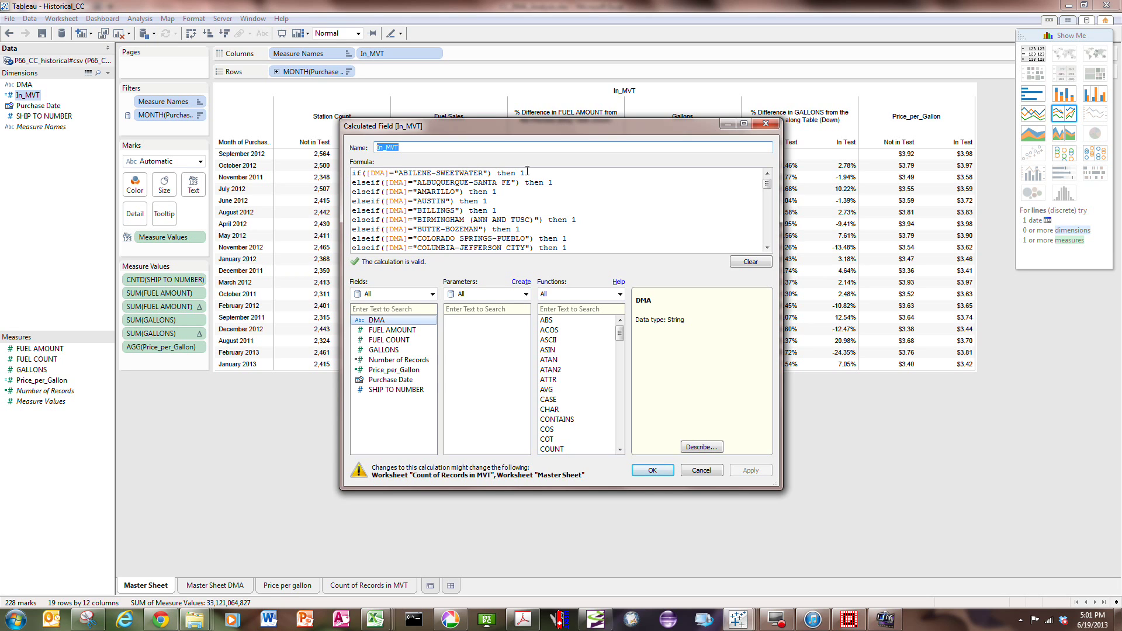
Step: Accept the valid In_MVT if/elseif [DMA] formula ending in else 0 to restore the crosstab
{"action": "left_click_drag", "start_coordinate": [767, 184], "coordinate": [786, 245]}
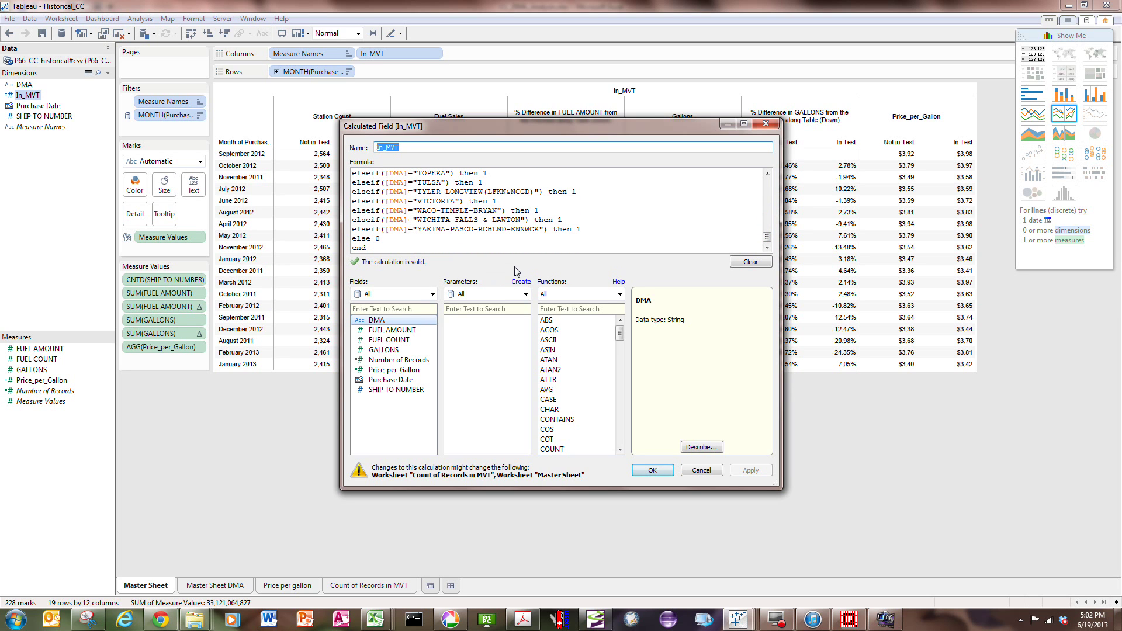
{"action": "left_click", "coordinate": [650, 470]}
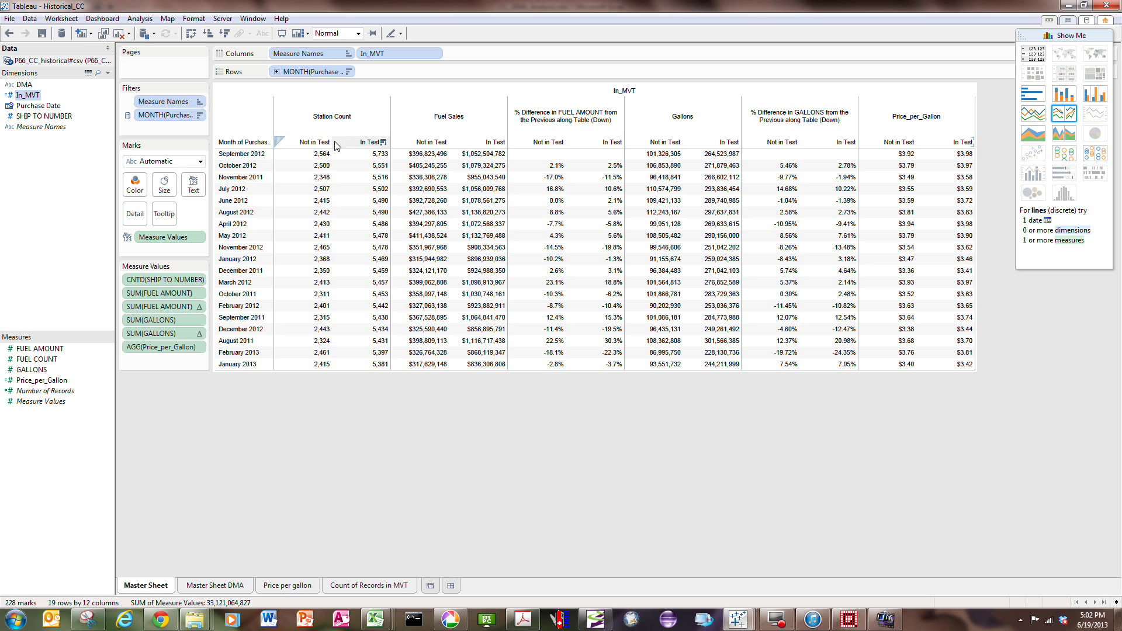
{"action": "left_click", "coordinate": [314, 144]}
{"action": "right_click", "coordinate": [313, 143]}
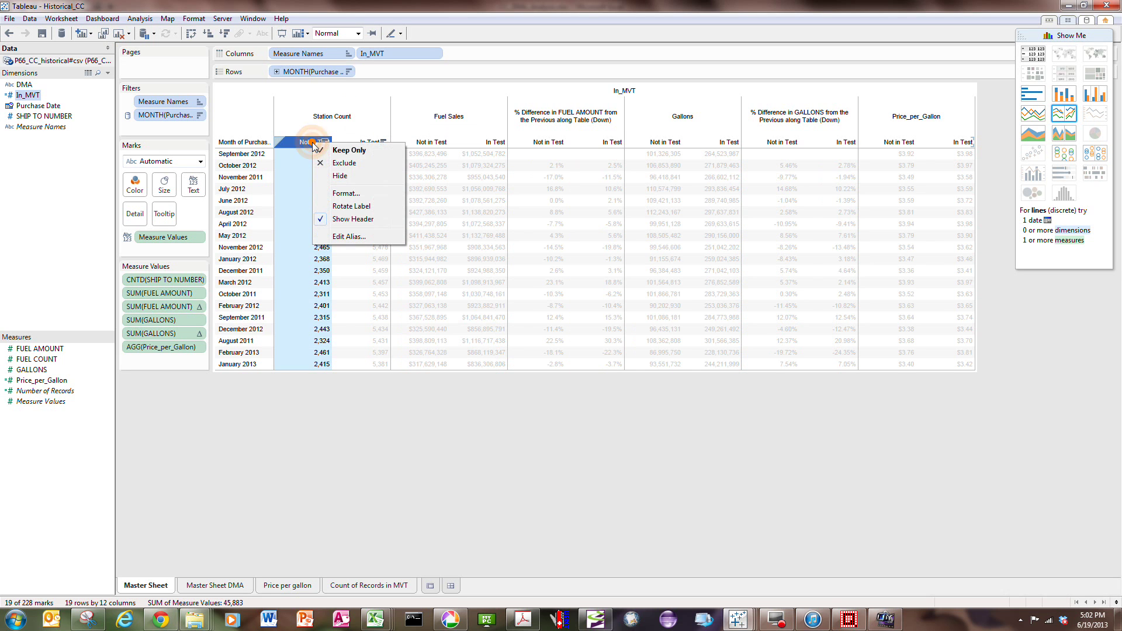
{"action": "left_click", "coordinate": [346, 237]}
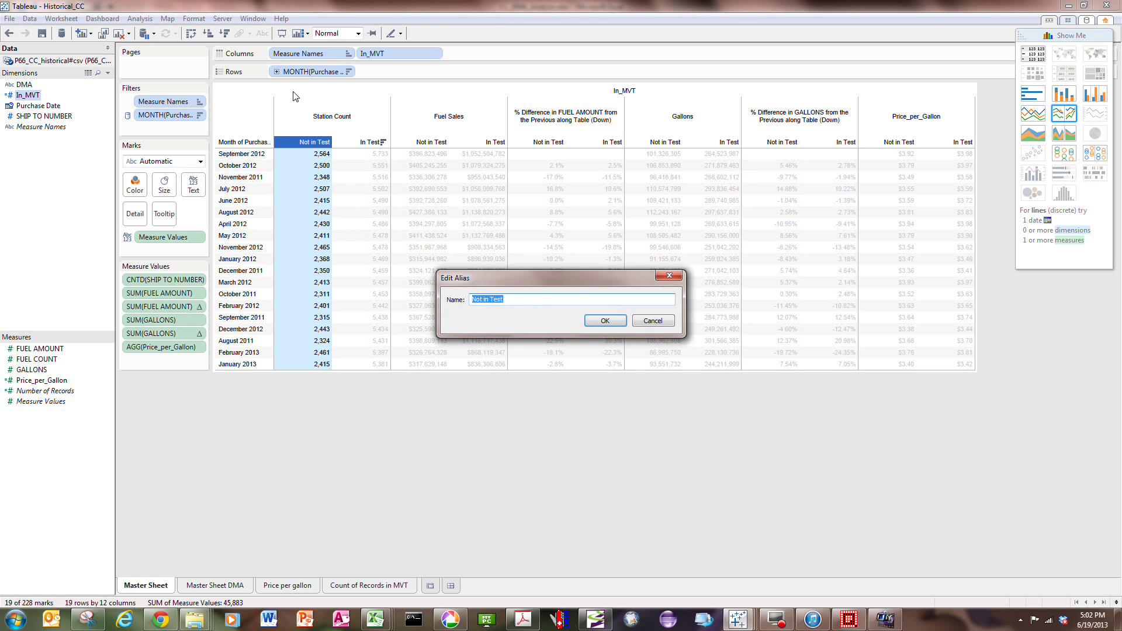
{"action": "left_click", "coordinate": [605, 320]}
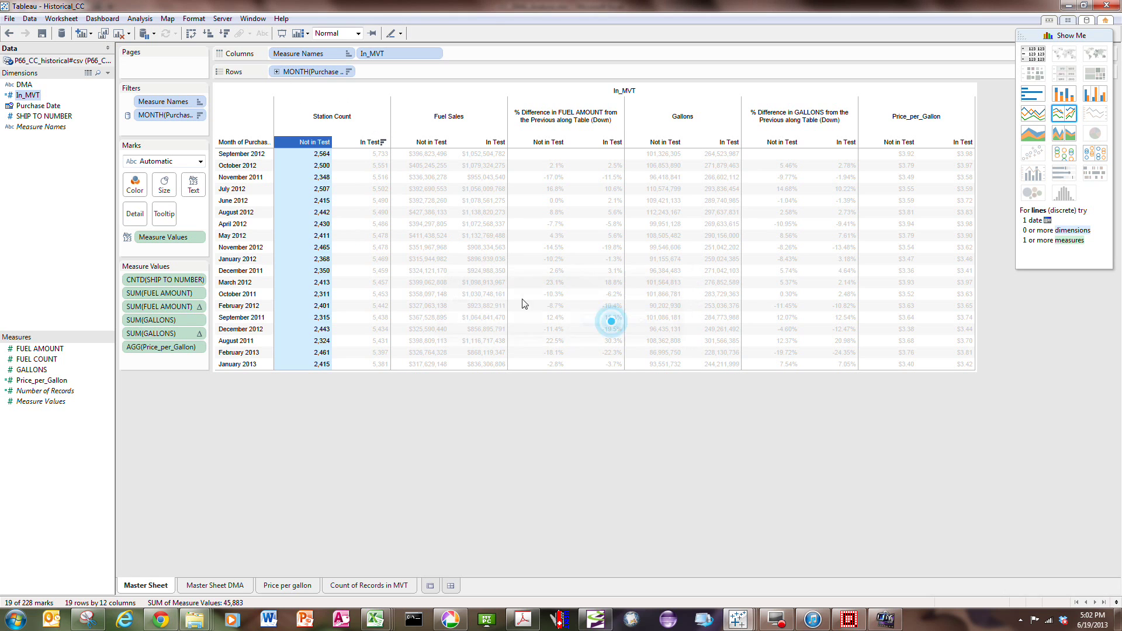
{"action": "left_click", "coordinate": [383, 203]}
{"action": "left_click", "coordinate": [373, 117]}
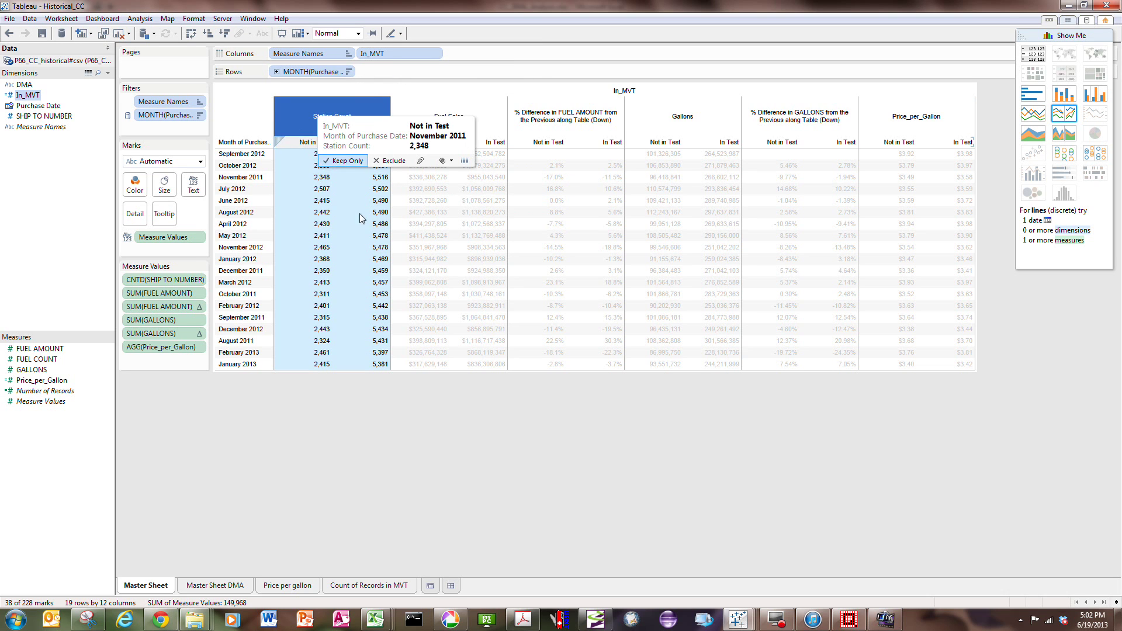
{"action": "left_click", "coordinate": [362, 397]}
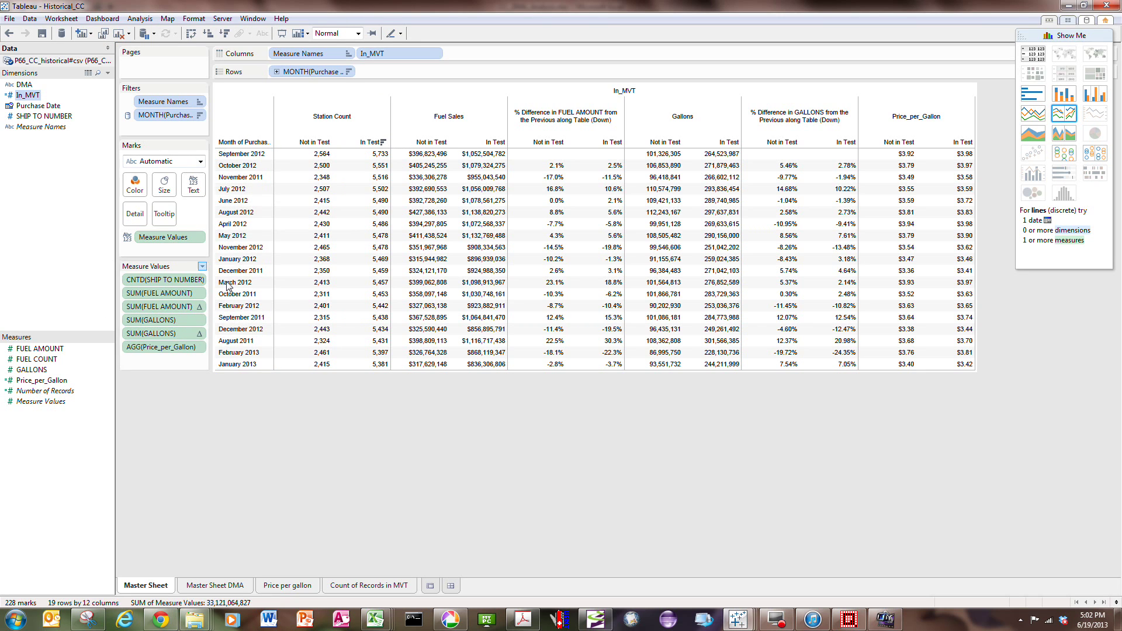
{"action": "mouse_move", "coordinate": [282, 322]}
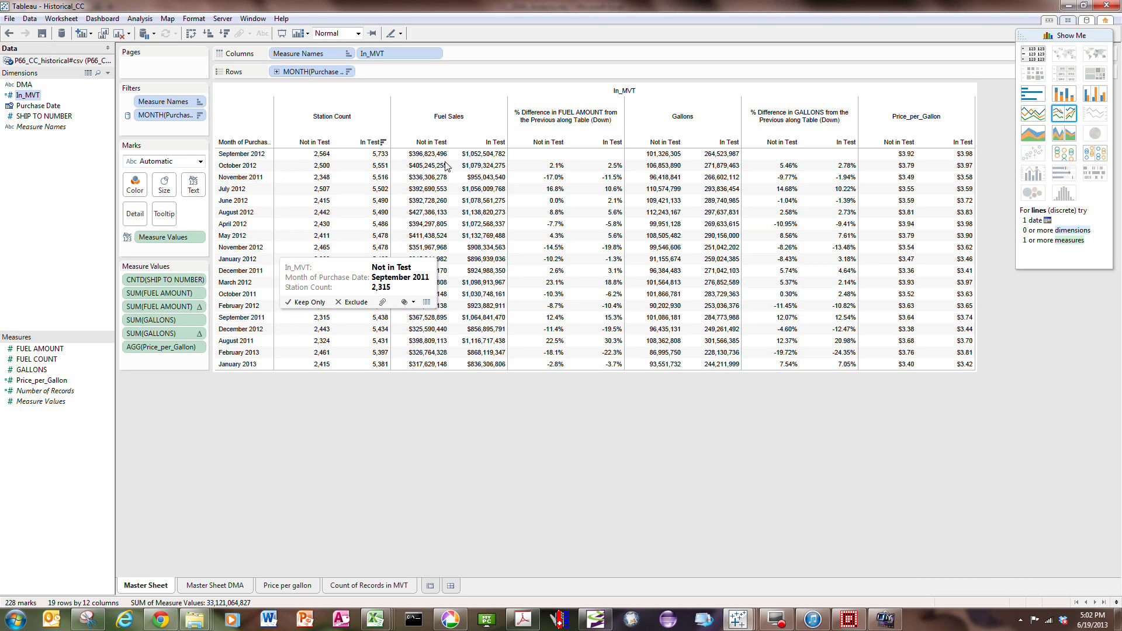
{"action": "mouse_move", "coordinate": [387, 255]}
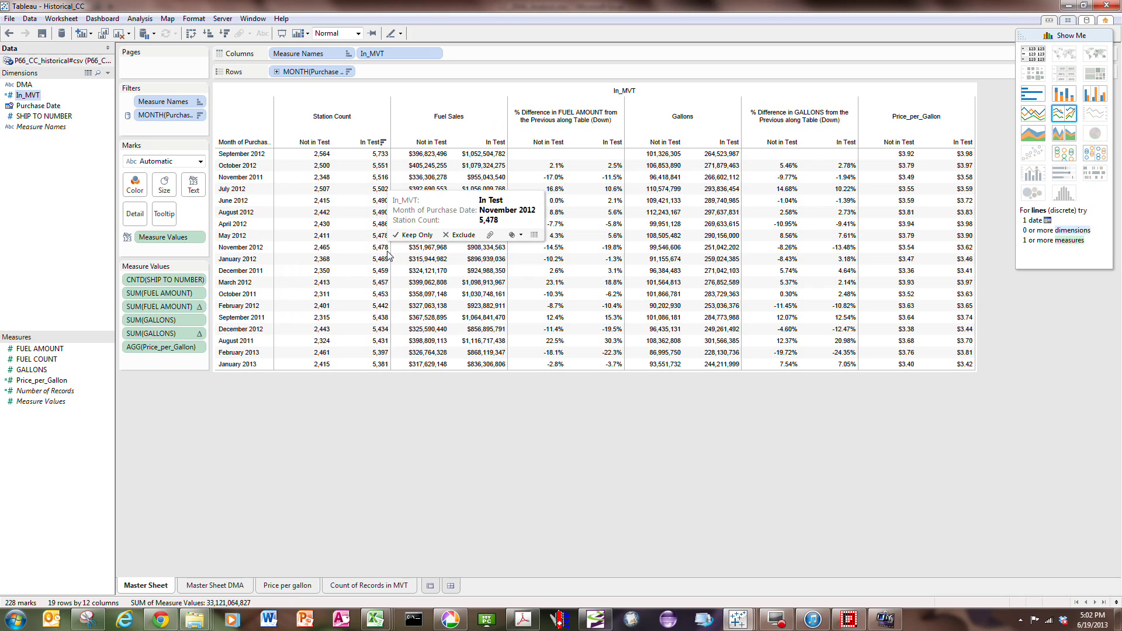